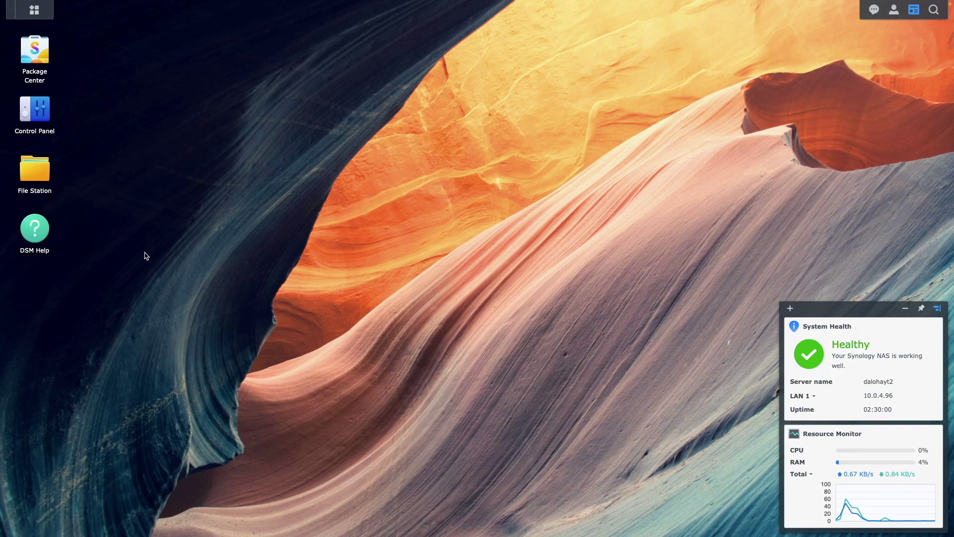
- In Power Schedule, add a weekday startup schedule at 07:00
{"action": "left_click", "coordinate": [47, 120]}
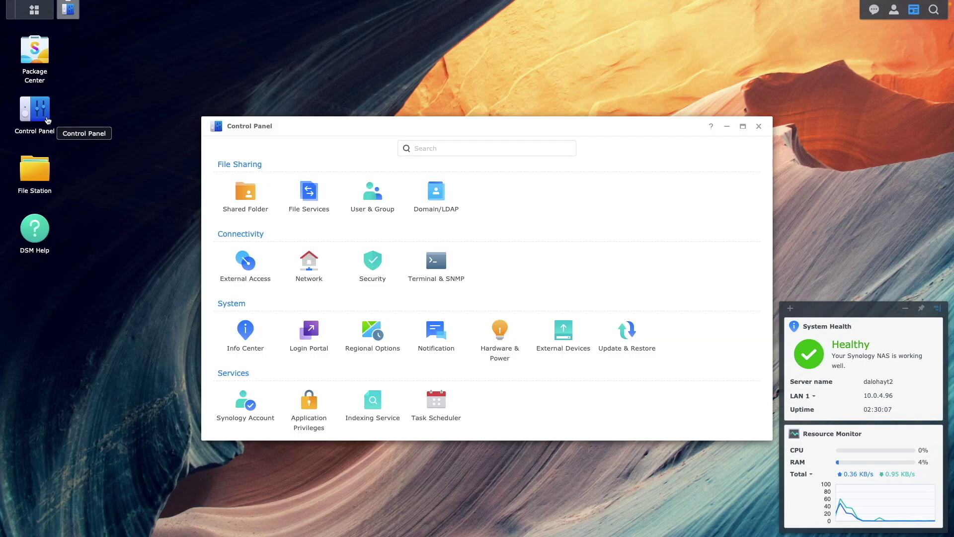
{"action": "left_click", "coordinate": [485, 335]}
{"action": "left_click", "coordinate": [417, 153]}
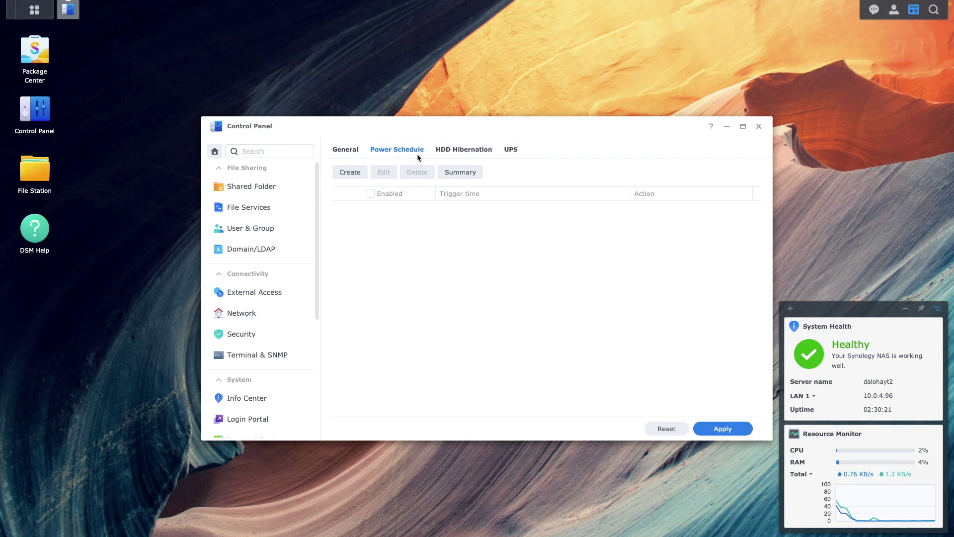
{"action": "left_click", "coordinate": [367, 172]}
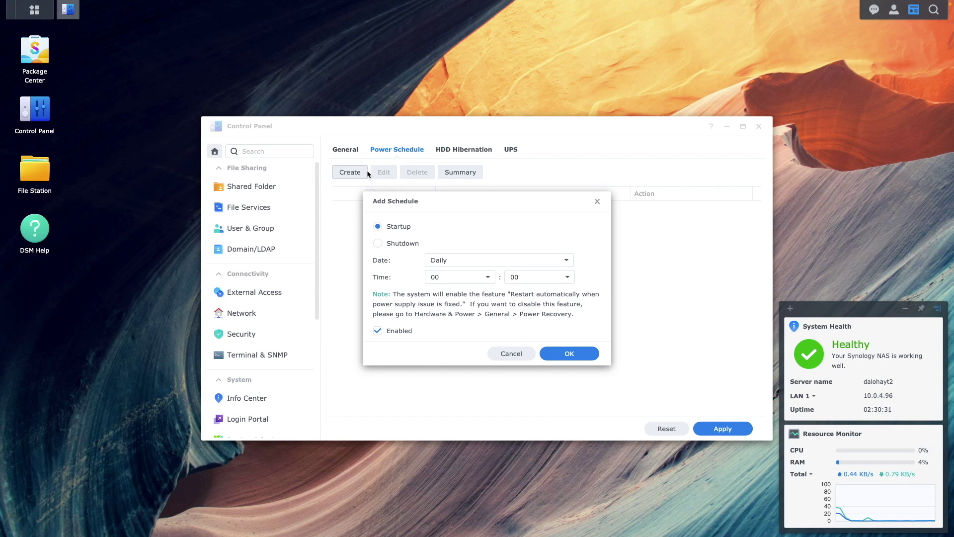
{"action": "left_click", "coordinate": [543, 262]}
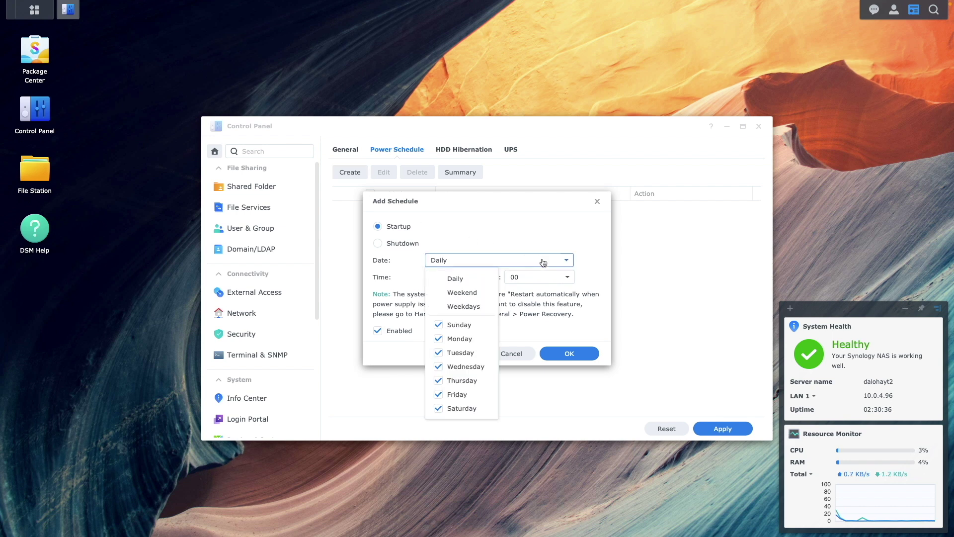
{"action": "left_click", "coordinate": [487, 306]}
{"action": "left_click", "coordinate": [510, 291]}
{"action": "left_click", "coordinate": [489, 276]}
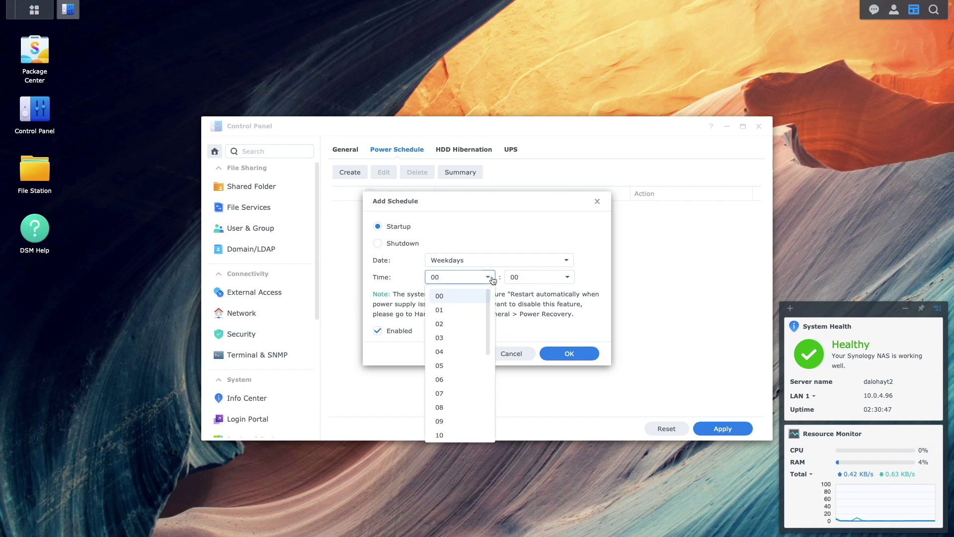
{"action": "left_click", "coordinate": [473, 395]}
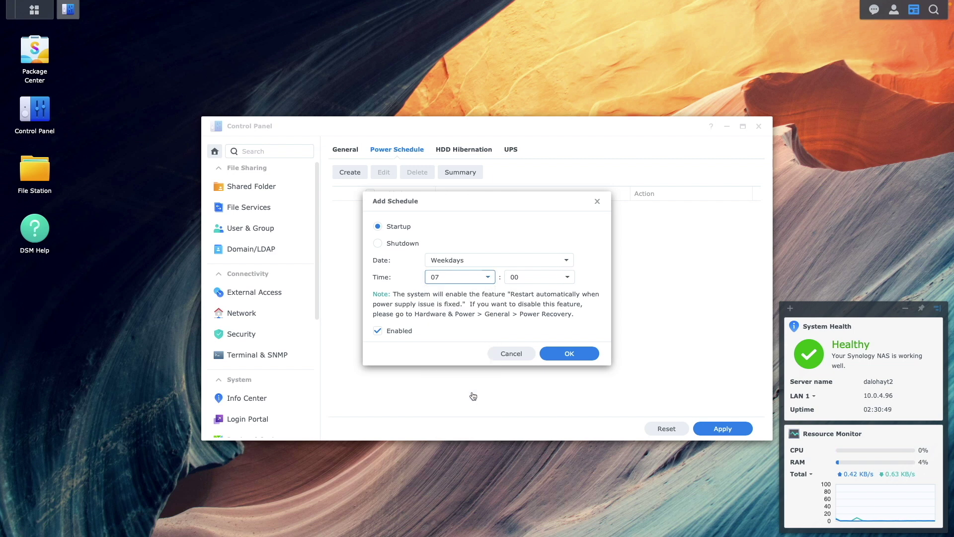
{"action": "left_click", "coordinate": [544, 355]}
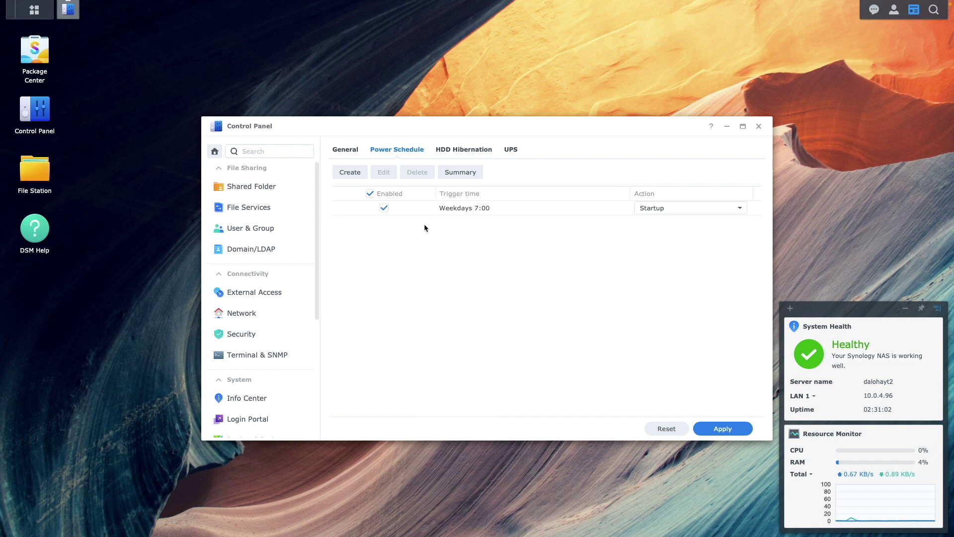
- Add a second weekday startup at 18:00 and review the weekly summary
{"action": "left_click", "coordinate": [364, 174]}
{"action": "left_click", "coordinate": [478, 262]}
{"action": "left_click", "coordinate": [464, 306]}
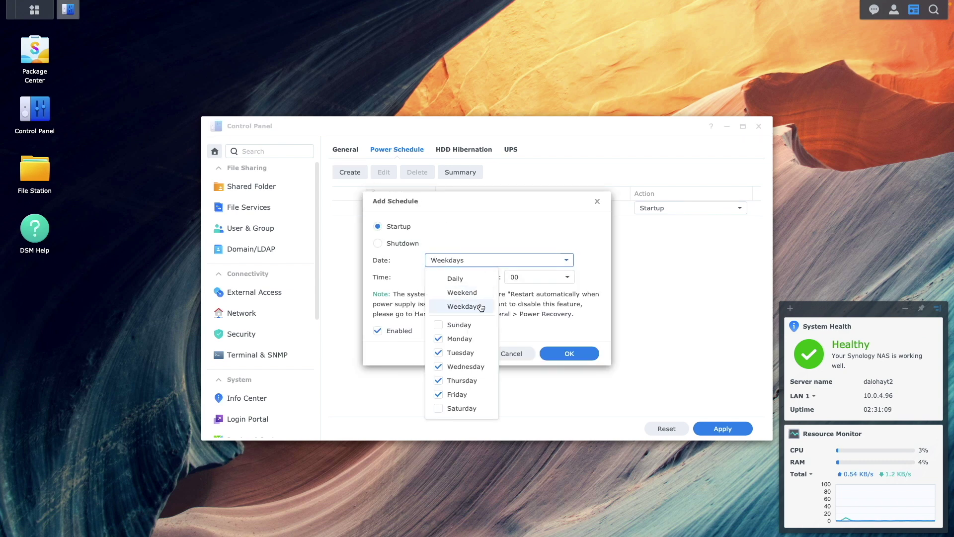
{"action": "left_click", "coordinate": [488, 277]}
{"action": "left_click_drag", "start_coordinate": [490, 301], "coordinate": [495, 365]}
{"action": "left_click", "coordinate": [454, 412]}
{"action": "left_click", "coordinate": [544, 355]}
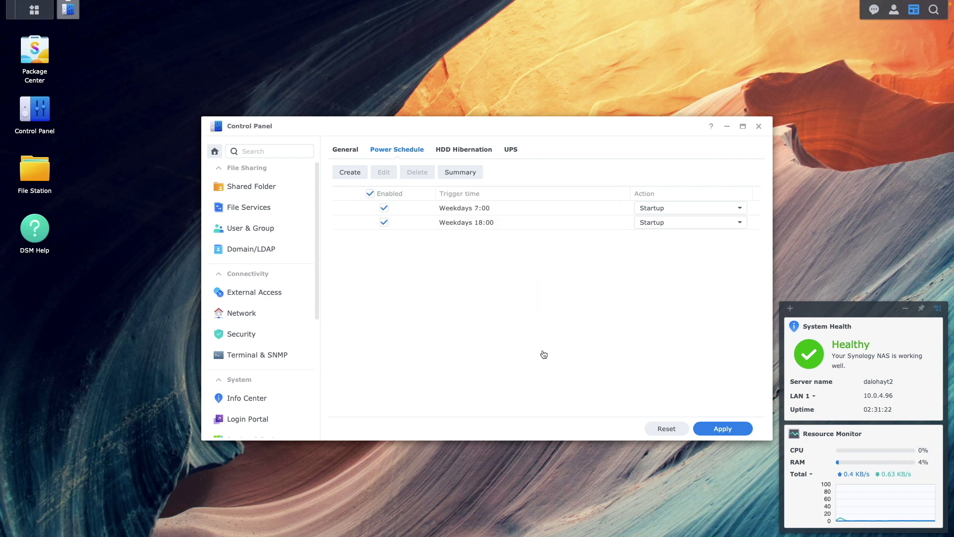
{"action": "left_click", "coordinate": [476, 173]}
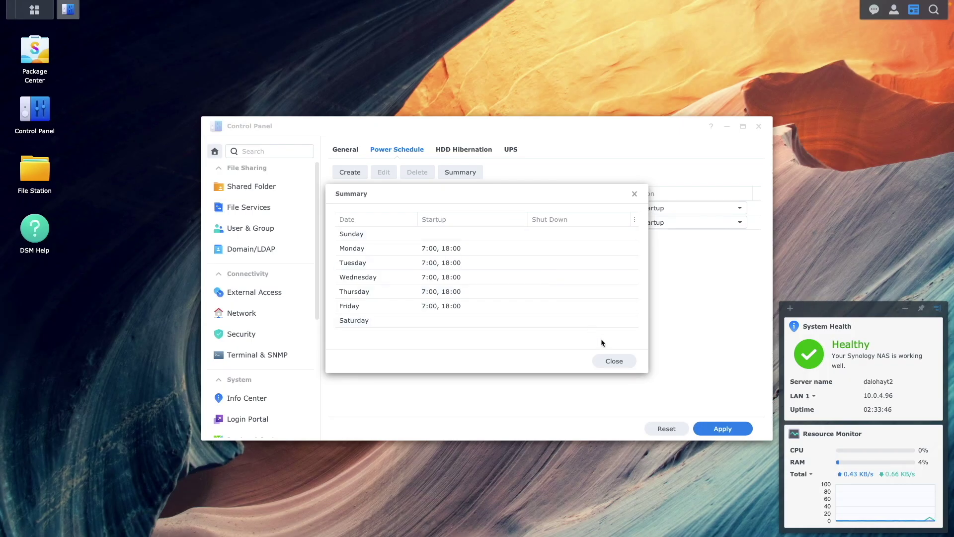
{"action": "left_click", "coordinate": [619, 361]}
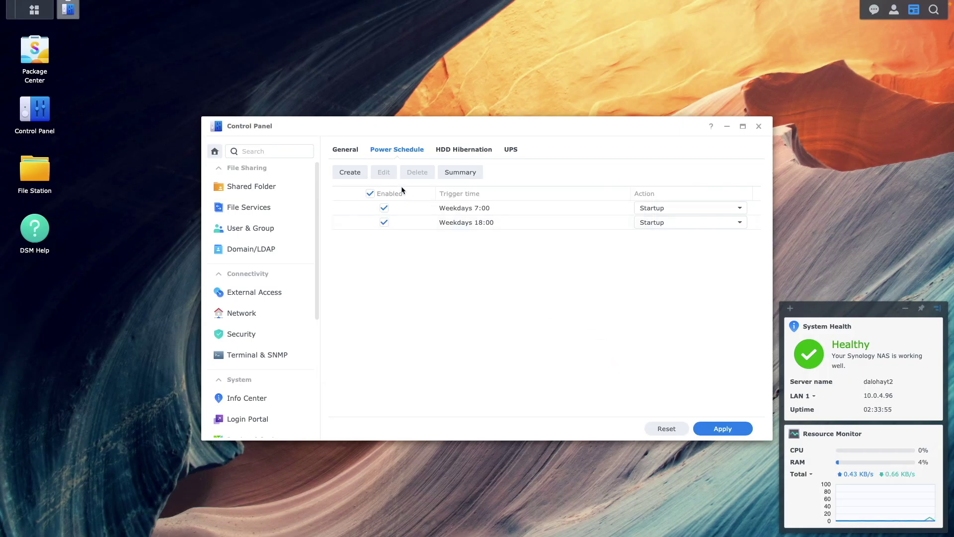
- Enable Wake-on-LAN on LAN 1 and LAN 2 in General, apply it, and open Info Center
{"action": "left_click", "coordinate": [358, 150]}
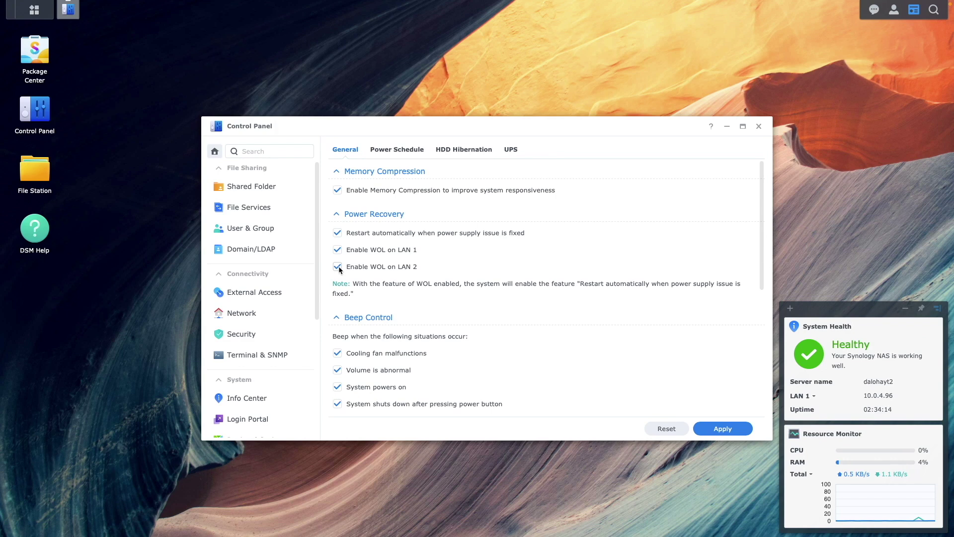
{"action": "left_click", "coordinate": [706, 430]}
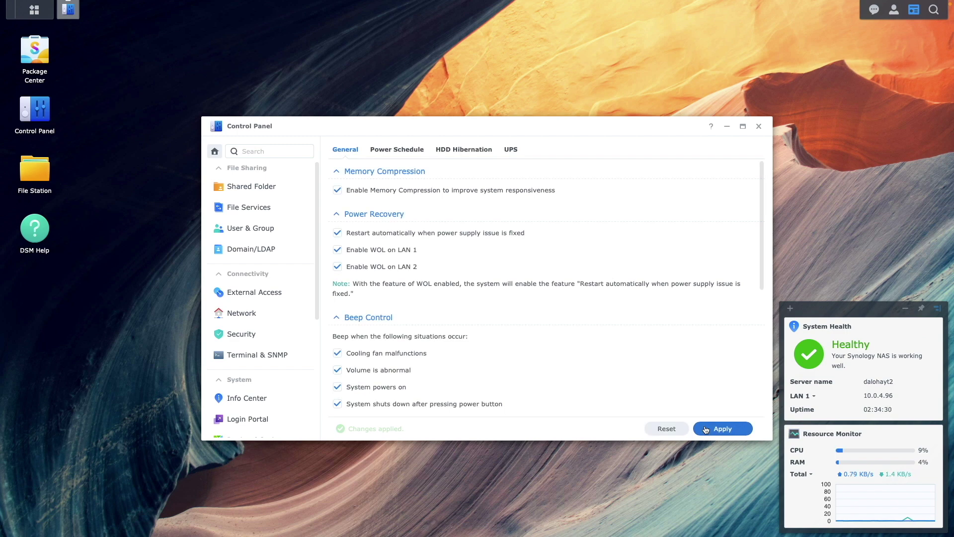
{"action": "left_click", "coordinate": [303, 400]}
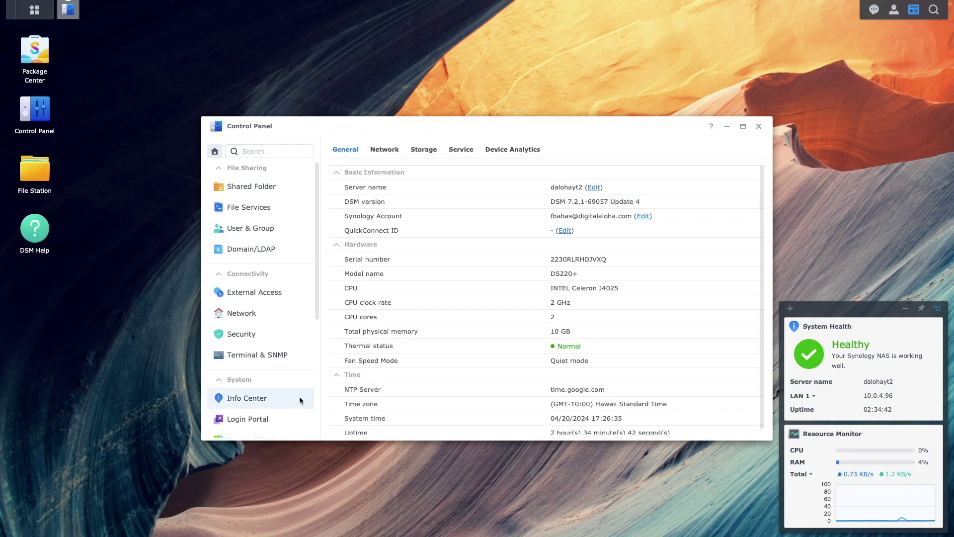
- Check the NAS's LAN IP and MAC addresses on the Network tab, then go to Terminal & SNMP
{"action": "left_click", "coordinate": [392, 150]}
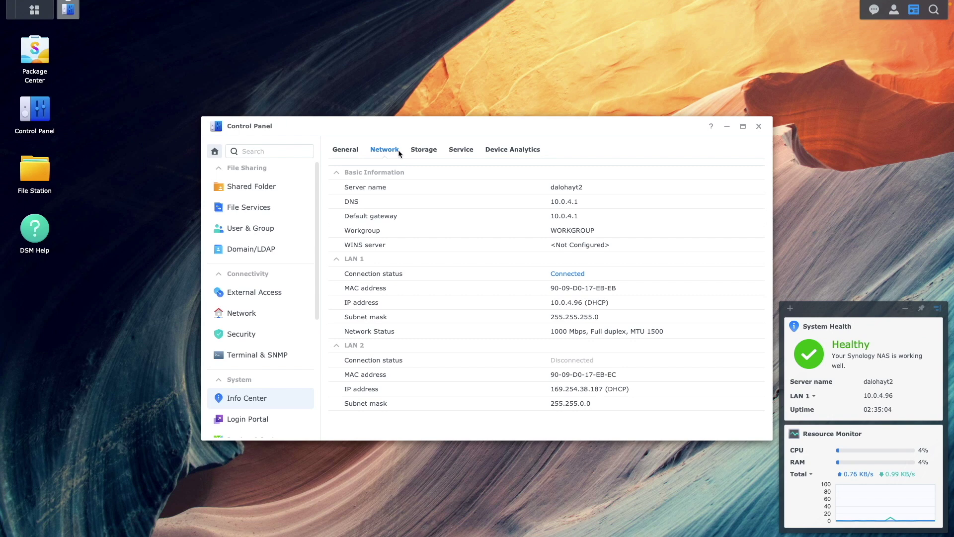
{"action": "left_click", "coordinate": [290, 360]}
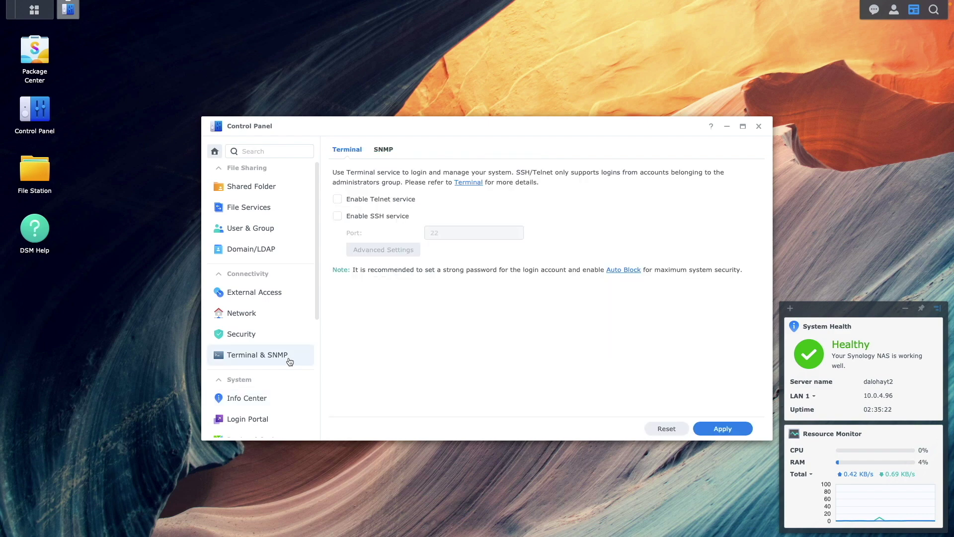
- Enable SSH on port 22, apply, and acknowledge the security warning
{"action": "left_click", "coordinate": [360, 216]}
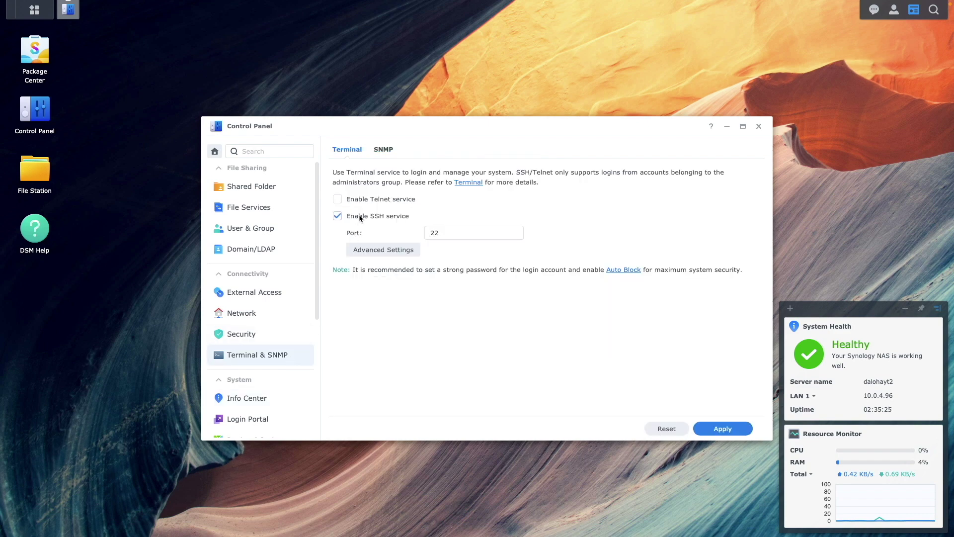
{"action": "left_click", "coordinate": [701, 429]}
{"action": "left_click", "coordinate": [582, 337]}
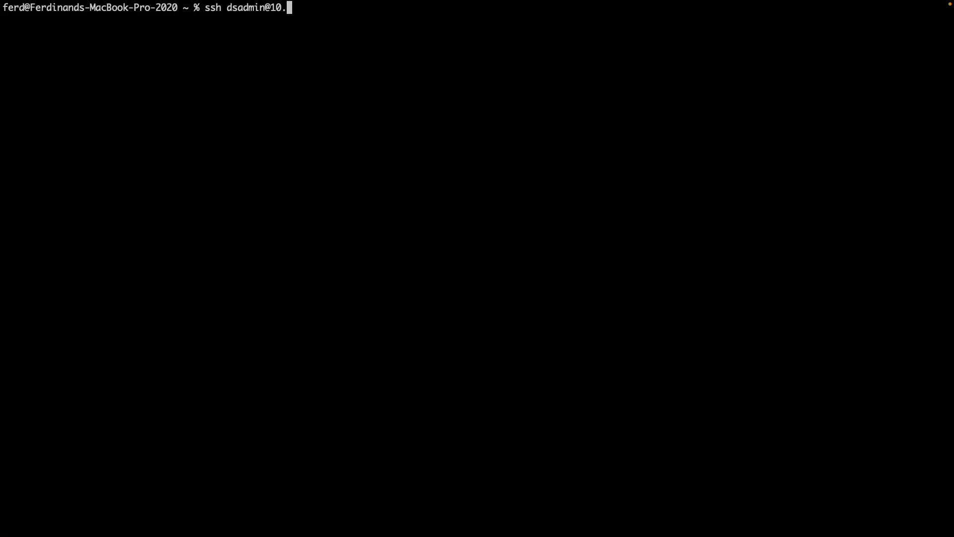
- SSH into 10.0.4.96, log in, and run ifconfig to list its interfaces
{"action": "type", "text": "0.4.96"}
{"action": "key", "text": "Return"}
{"action": "key", "text": "Return"}
{"action": "type", "text": "ifconfig"}
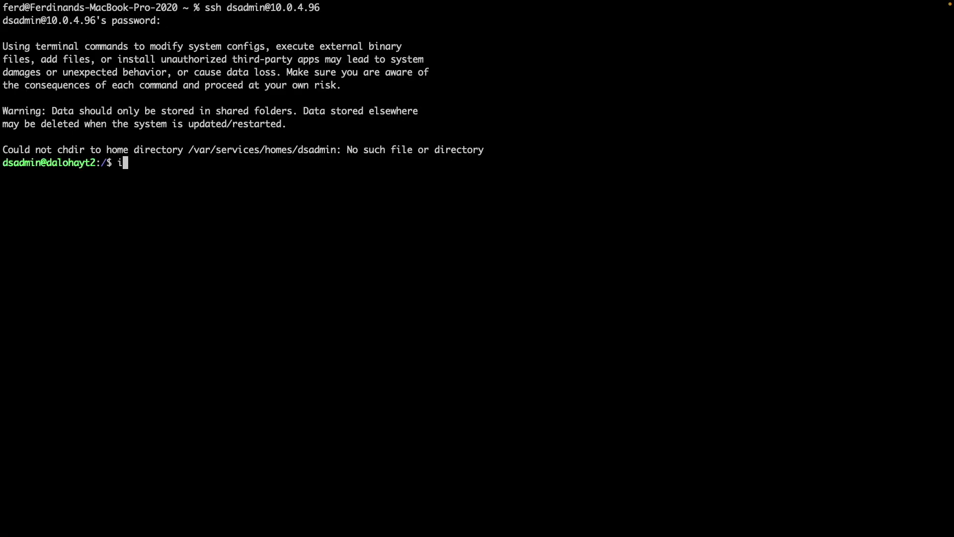
{"action": "key", "text": "Return"}
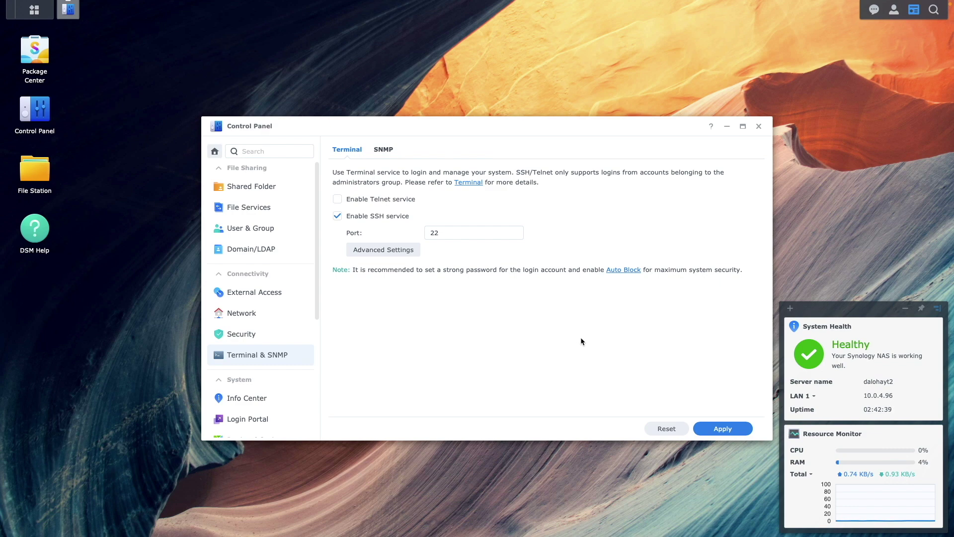
- Shut down the NAS from the user menu and confirm
{"action": "left_click", "coordinate": [897, 14]}
{"action": "left_click", "coordinate": [897, 94]}
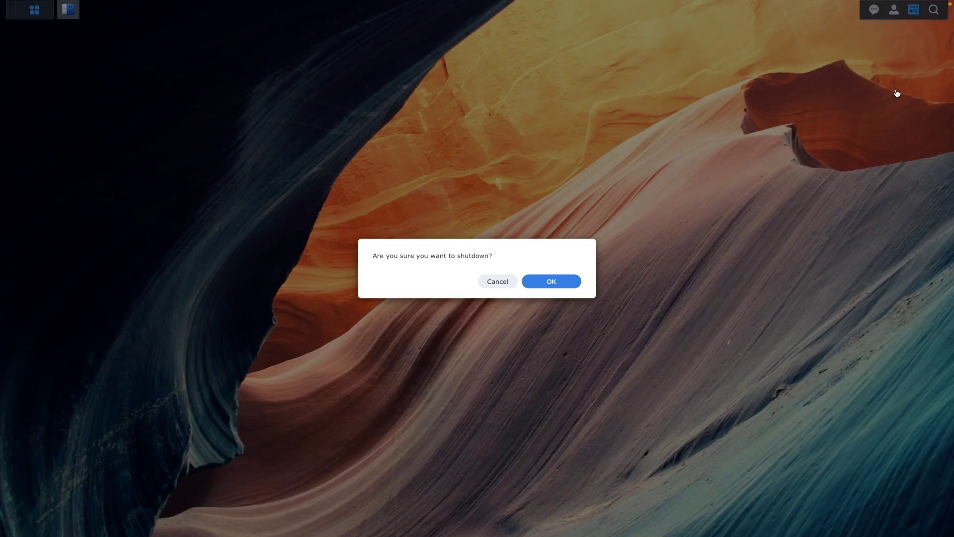
{"action": "left_click", "coordinate": [578, 283]}
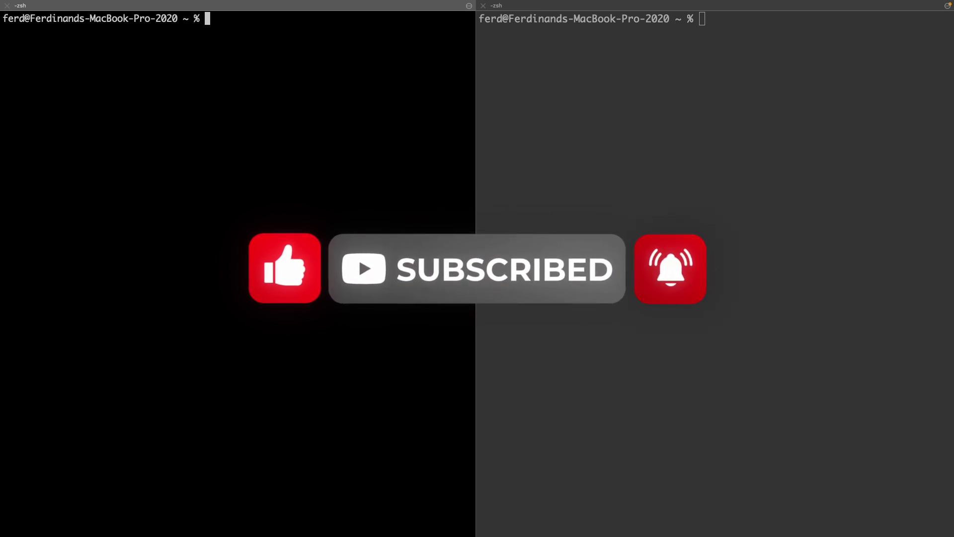
- Start pinging 10.0.4.96, then SSH into the second NAS at 10.0.4.73 in another session
{"action": "type", "text": "pi"}
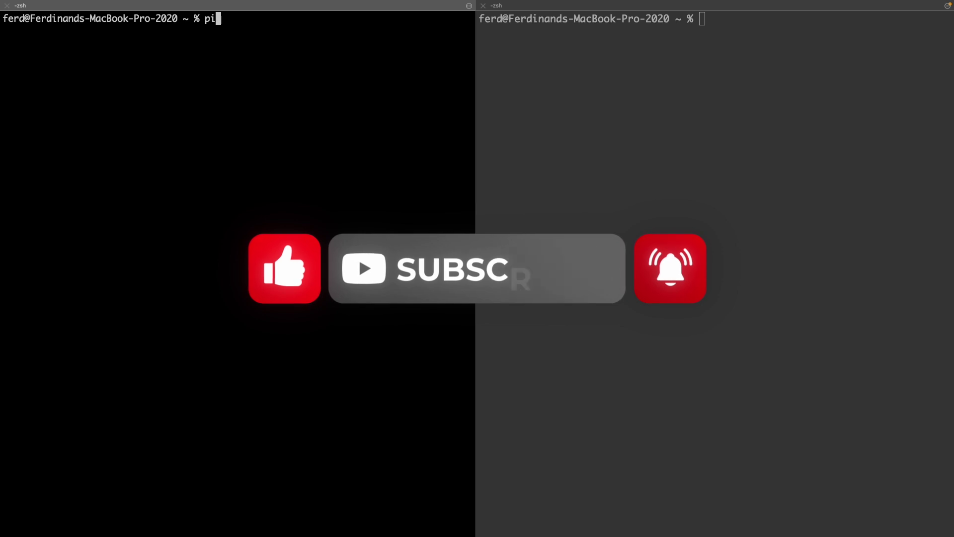
{"action": "type", "text": "ng 10.0.4.96"}
{"action": "key", "text": "Return"}
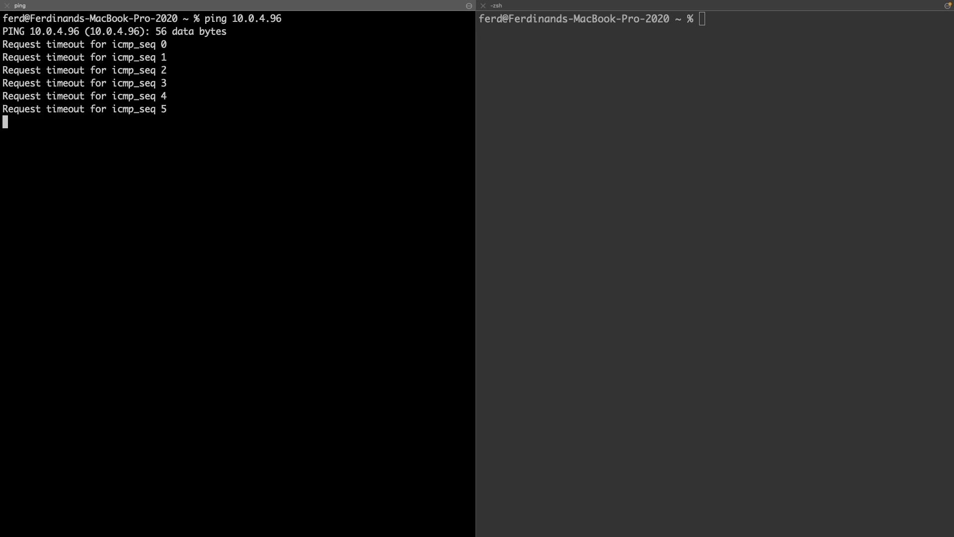
{"action": "left_click", "coordinate": [590, 283]}
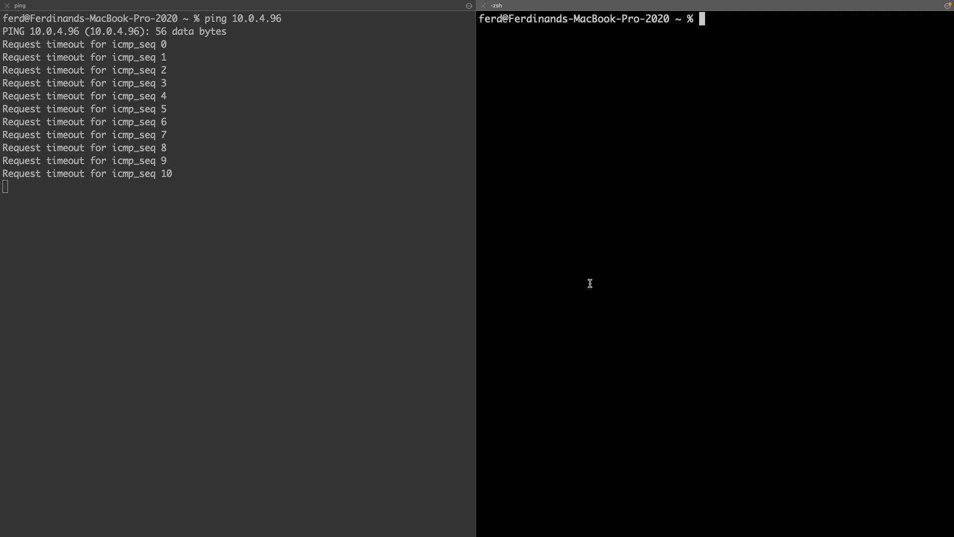
{"action": "type", "text": "ssh dsadmin@10."}
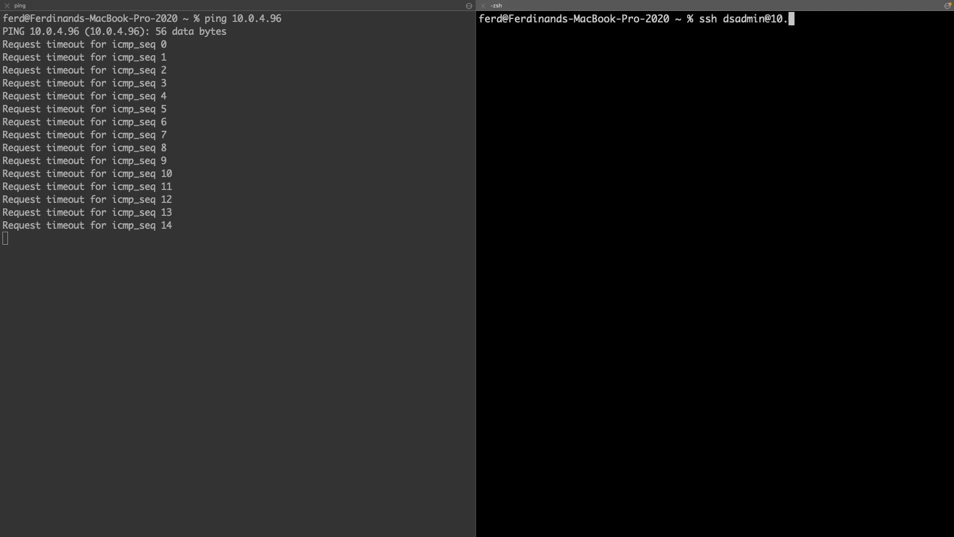
{"action": "type", "text": "4.73"}
{"action": "key", "text": "Return"}
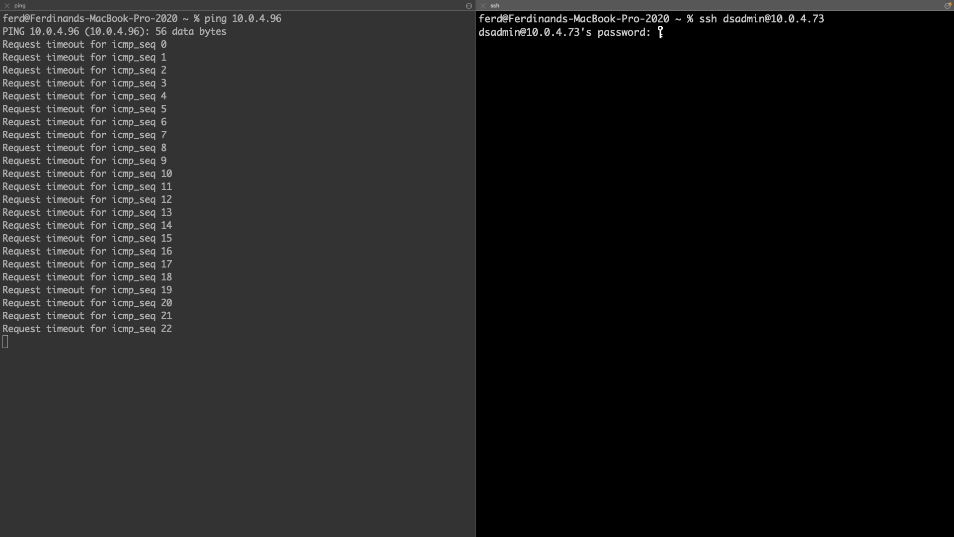
{"action": "key", "text": "Return"}
- Build 'sudo synonet --wake 90:09:D0:17:EB:EB', pasting the MAC and replacing its dashes with colons
{"action": "type", "text": "sudo syn"}
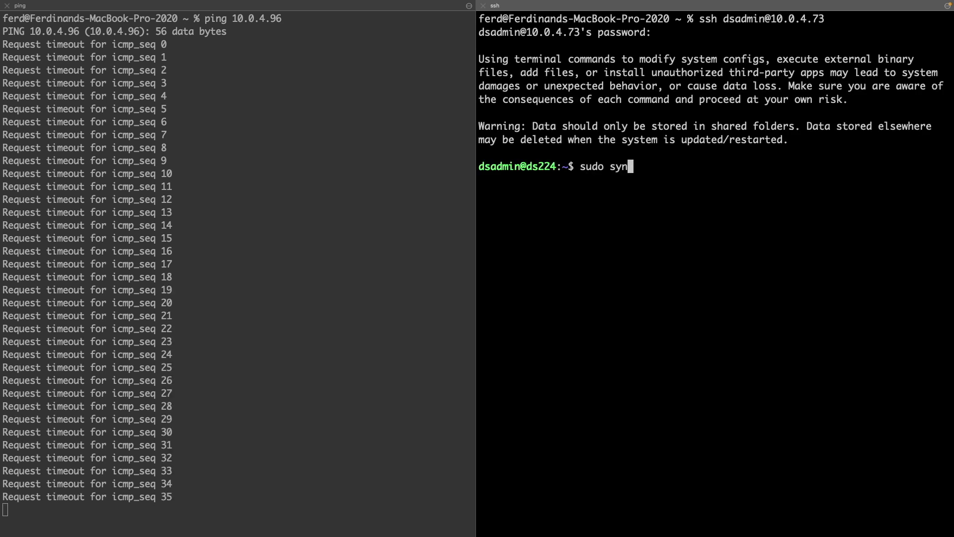
{"action": "type", "text": "onet --"}
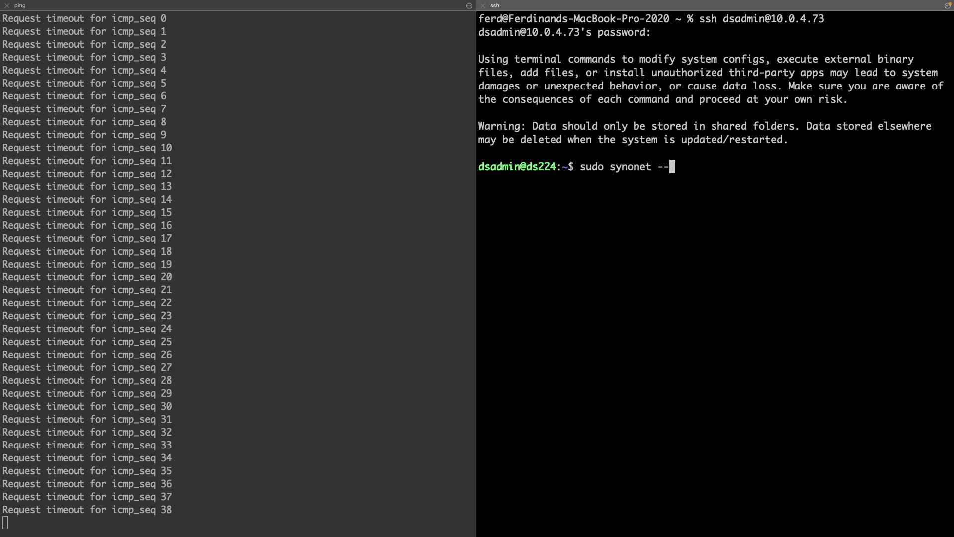
{"action": "type", "text": "wake"}
{"action": "type", "text": "90-09-D0-17-EB-EB"}
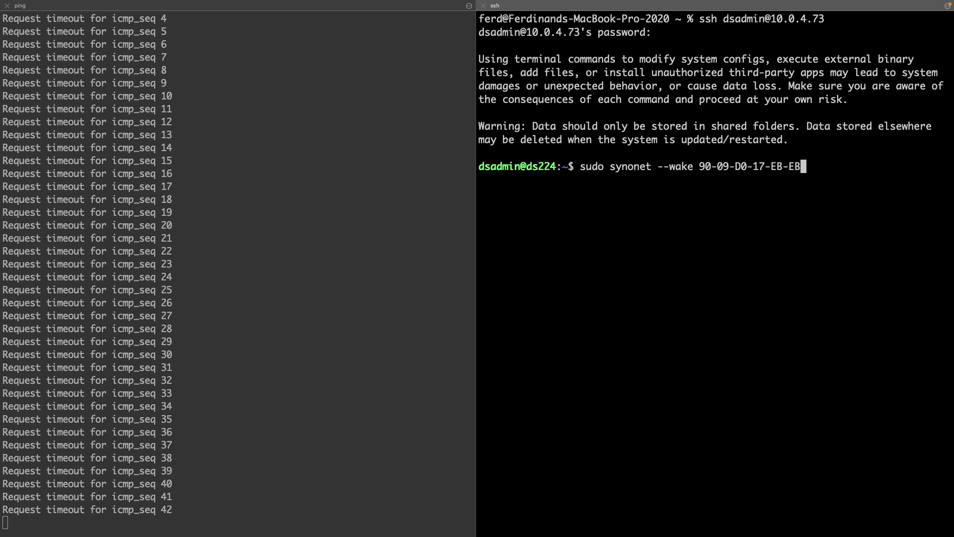
{"action": "key", "text": "Left"}
{"action": "key", "text": "Left"}
{"action": "key", "text": "BackSpace"}
{"action": "type", "text": ":"}
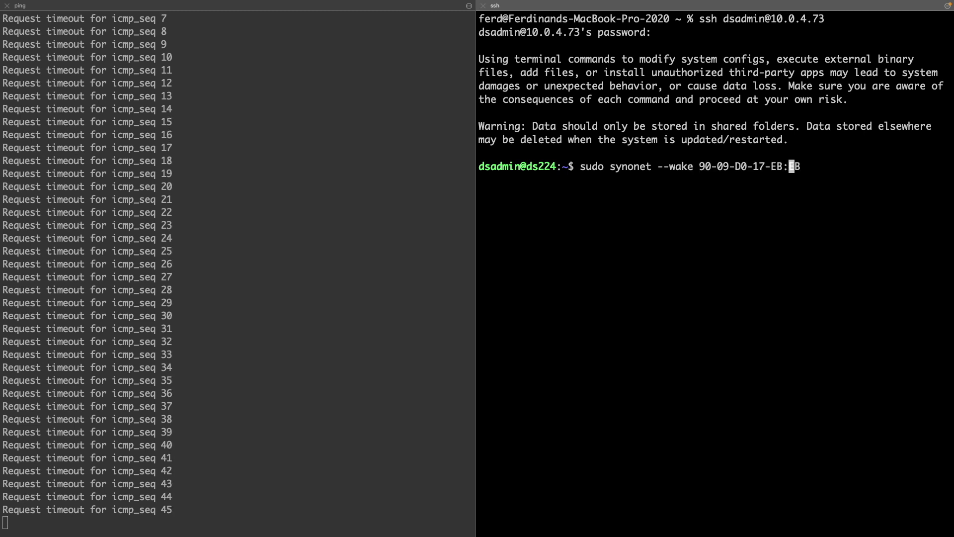
{"action": "key", "text": "Left"}
{"action": "key", "text": "Left"}
{"action": "key", "text": "Left"}
{"action": "key", "text": "BackSpace"}
{"action": "type", "text": ":"}
{"action": "key", "text": "Left"}
{"action": "key", "text": "Left"}
{"action": "key", "text": "BackSpace"}
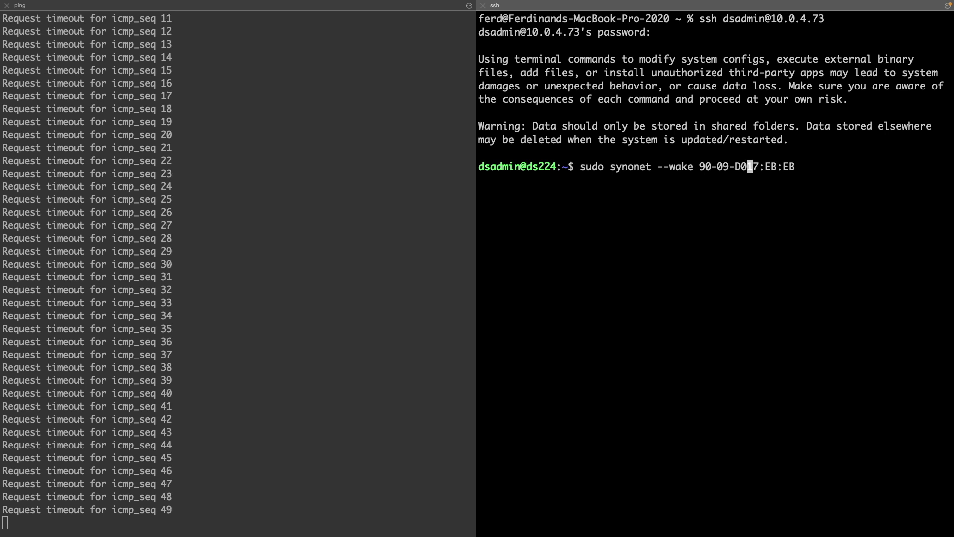
{"action": "type", "text": ":"}
{"action": "key", "text": "Left"}
{"action": "key", "text": "Left"}
{"action": "key", "text": "Left"}
{"action": "key", "text": "BackSpace"}
{"action": "type", "text": ":"}
{"action": "key", "text": "Left"}
{"action": "key", "text": "Left"}
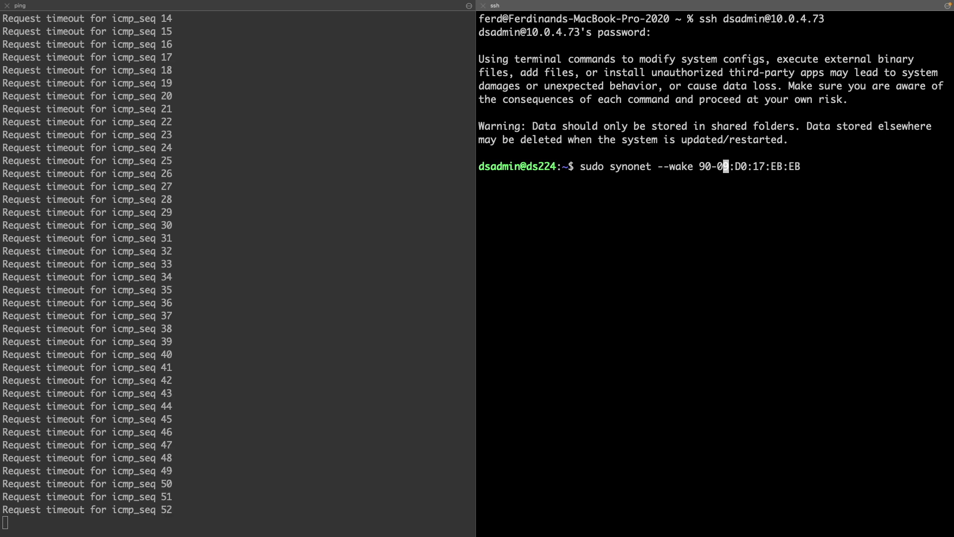
{"action": "key", "text": "Left"}
{"action": "key", "text": "BackSpace"}
{"action": "type", "text": ":"}
- Append eth0 and run the wake command, entering the sudo password
{"action": "key", "text": "Right"}
{"action": "key", "text": "Right"}
{"action": "key", "text": "Right"}
{"action": "key", "text": "Right"}
{"action": "key", "text": "Right"}
{"action": "key", "text": "Right"}
{"action": "key", "text": "Right"}
{"action": "key", "text": "Right"}
{"action": "key", "text": "Right"}
{"action": "key", "text": "Right"}
{"action": "key", "text": "Right"}
{"action": "key", "text": "Right"}
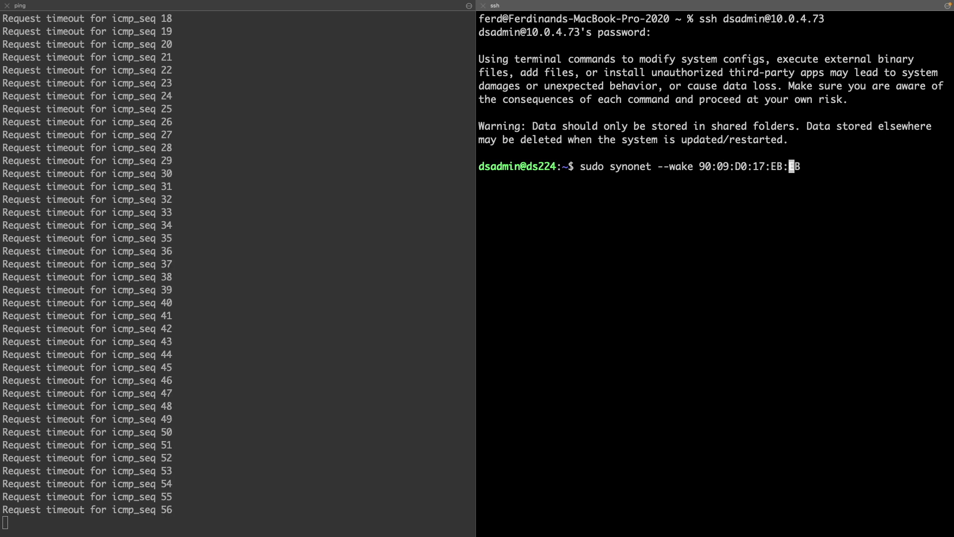
{"action": "key", "text": "Right"}
{"action": "key", "text": "Right"}
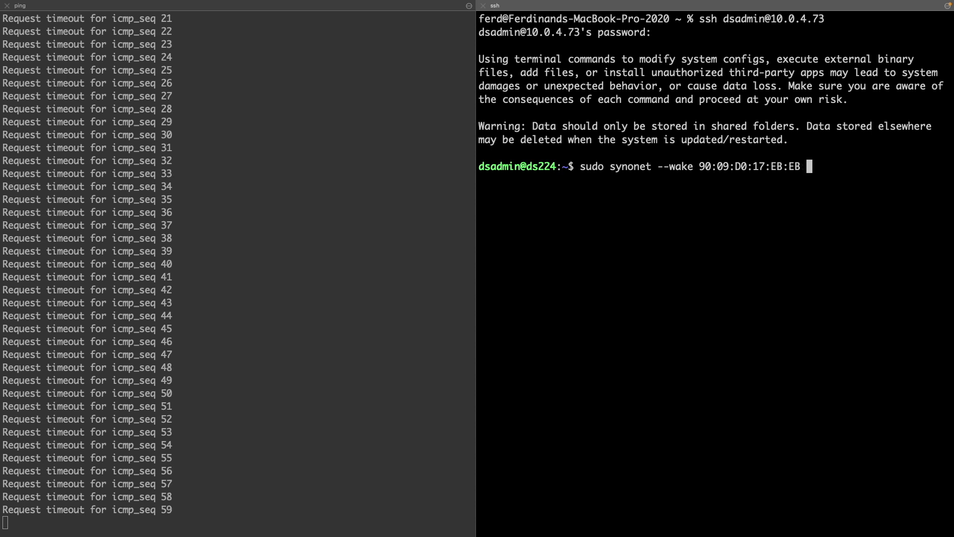
{"action": "type", "text": "eth0"}
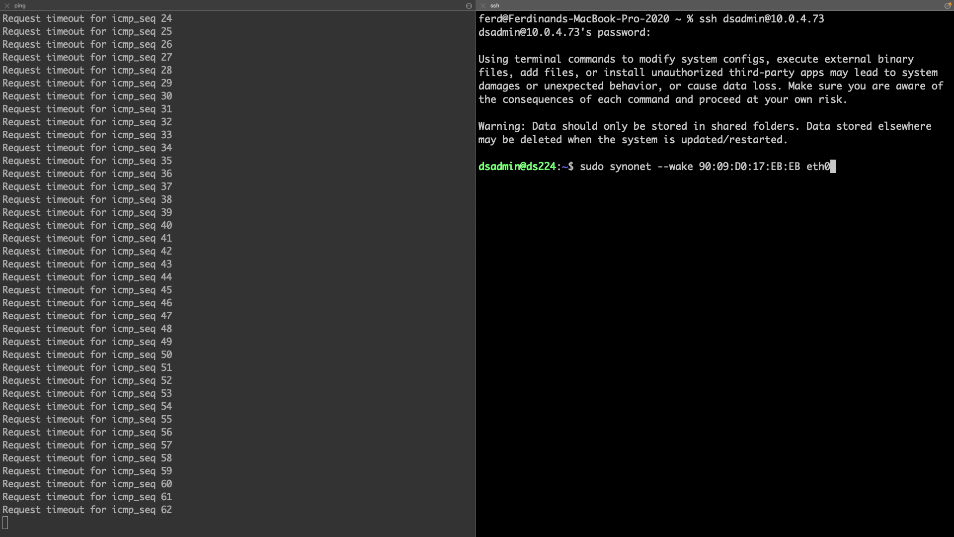
{"action": "key", "text": "Return"}
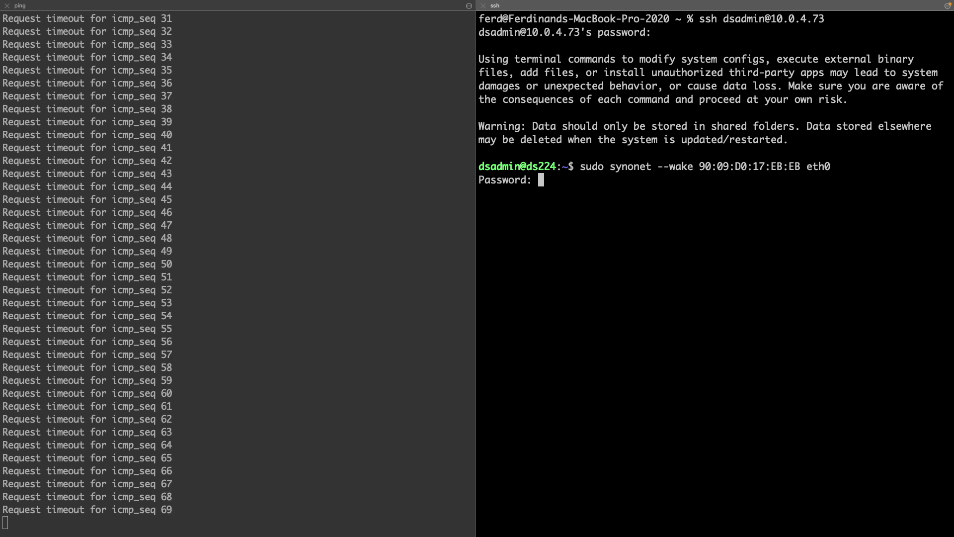
{"action": "key", "text": "Return"}
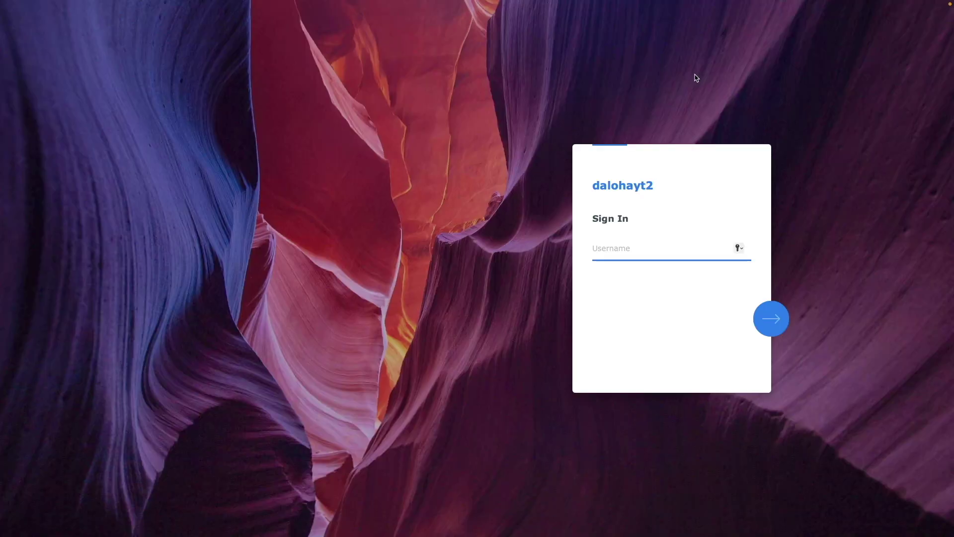
- Sign back in to DSM with the admin username and password
{"action": "type", "text": "dsadmin"}
{"action": "key", "text": "Return"}
{"action": "type", "text": "••••••••••••"}
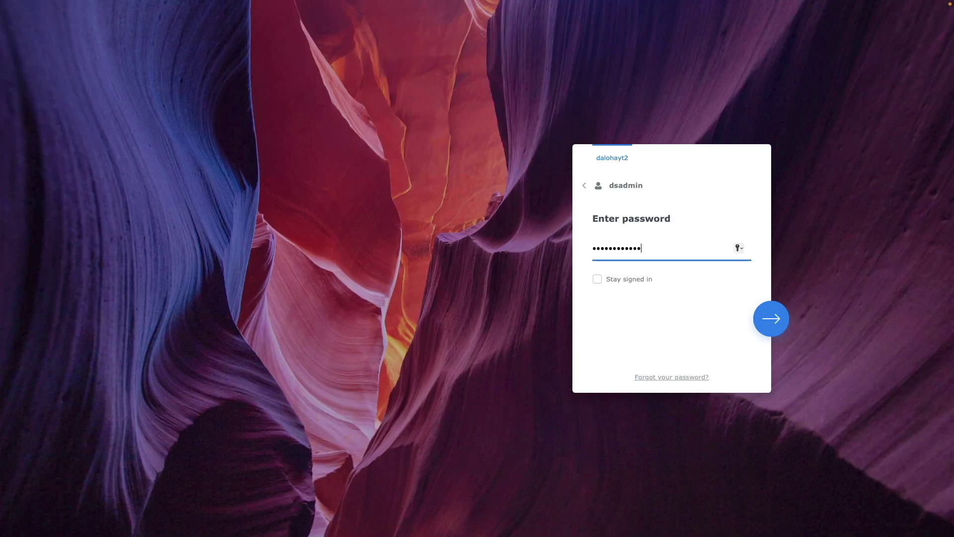
{"action": "key", "text": "Return"}
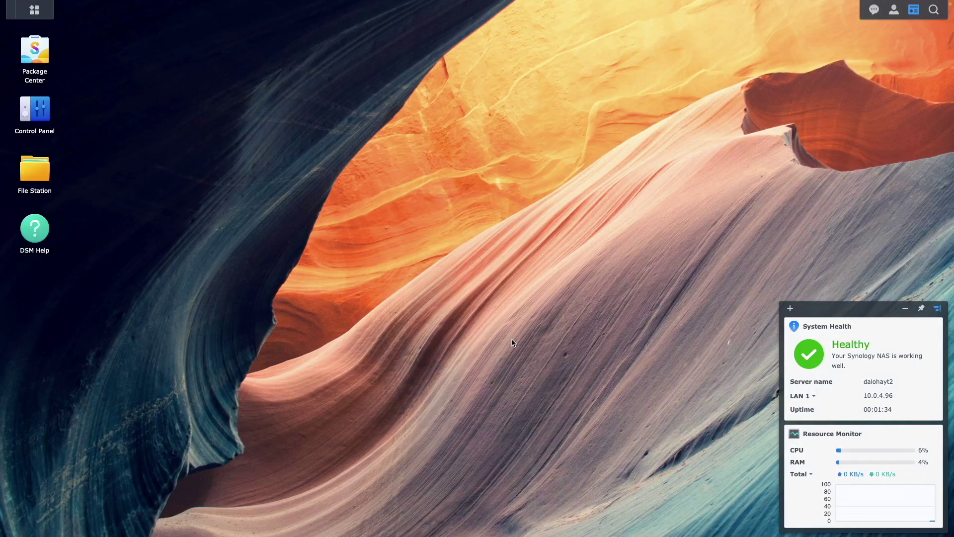
- Shut the NAS down again from the account menu and confirm
{"action": "left_click", "coordinate": [894, 10]}
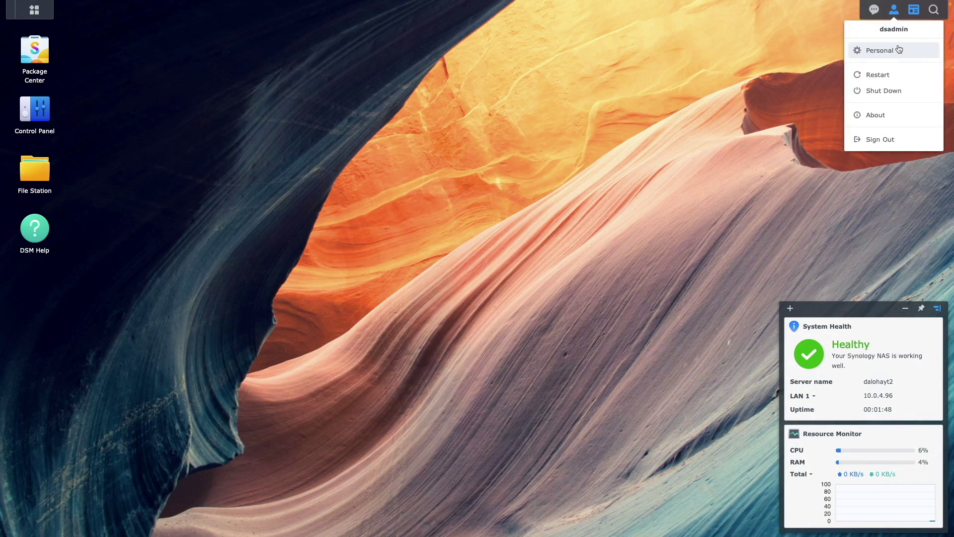
{"action": "left_click", "coordinate": [902, 90]}
{"action": "left_click", "coordinate": [569, 284]}
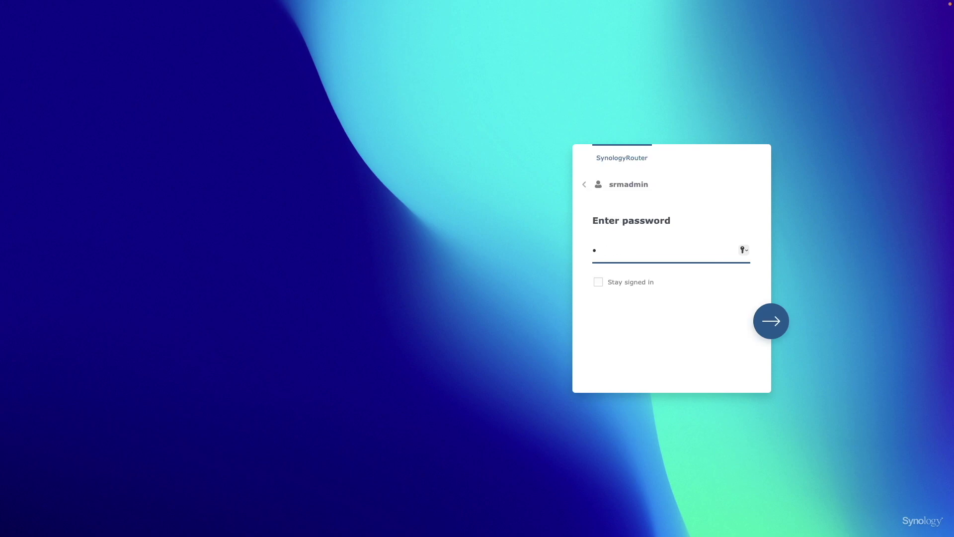
- Sign in to SRM and open the Wake on LAN page under Network Tools
{"action": "type", "text": "••••••••••"}
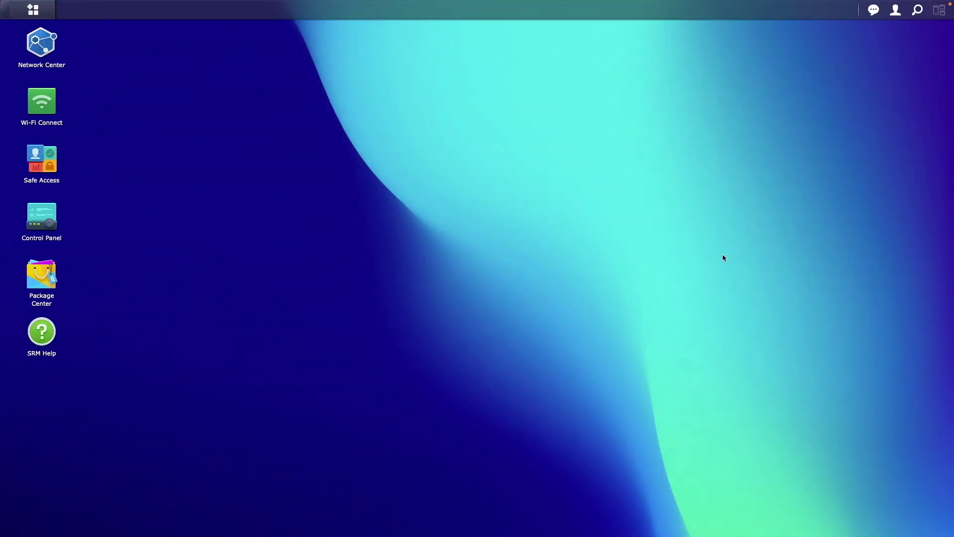
{"action": "left_click", "coordinate": [48, 12]}
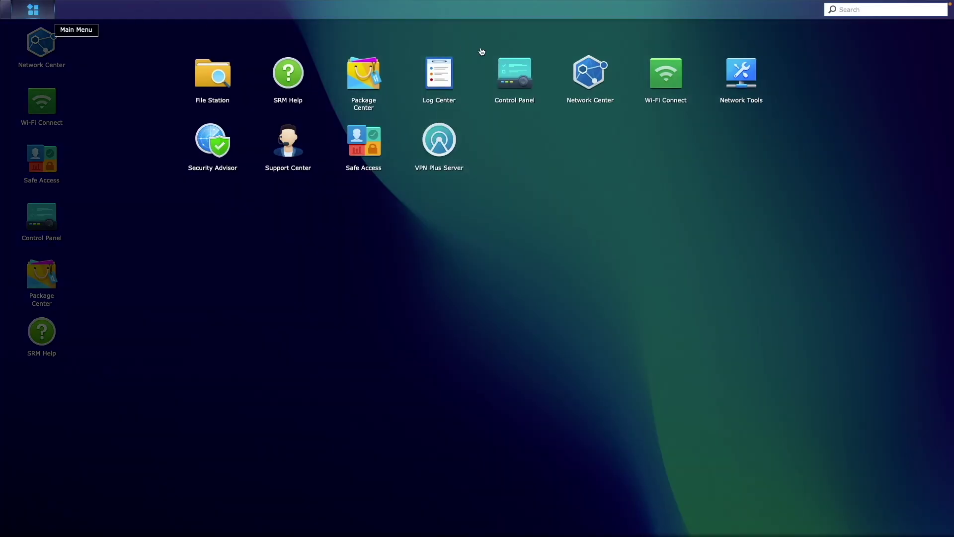
{"action": "left_click", "coordinate": [731, 81]}
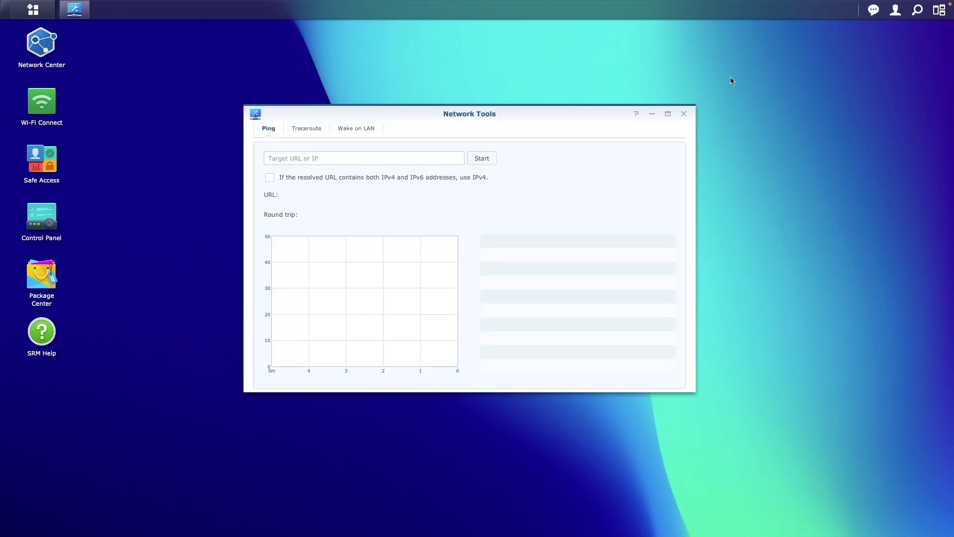
{"action": "left_click", "coordinate": [370, 130]}
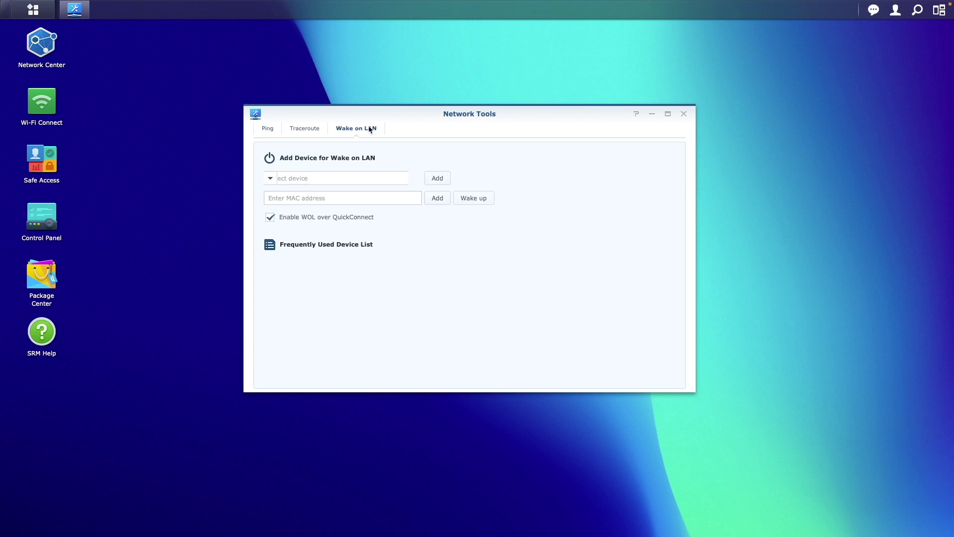
{"action": "left_click", "coordinate": [270, 178]}
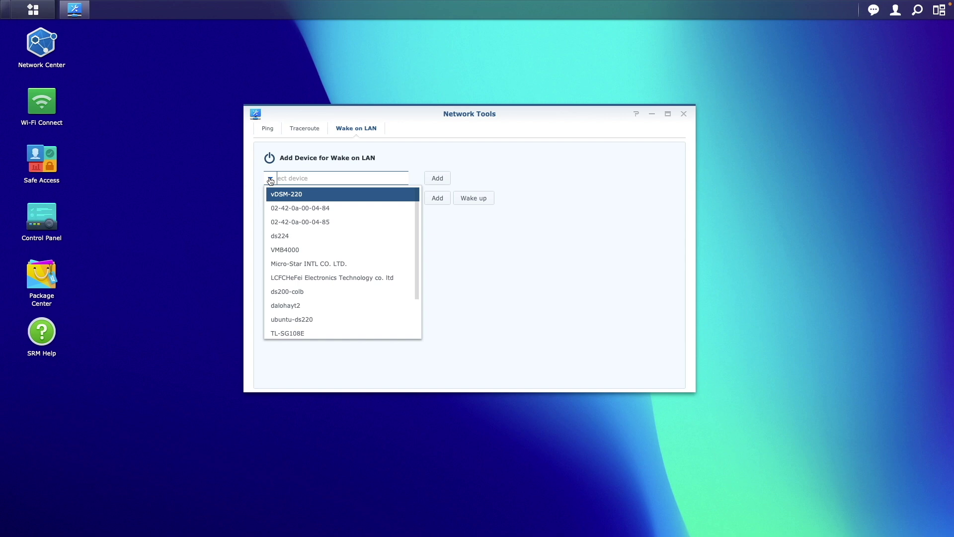
{"action": "left_click", "coordinate": [258, 200]}
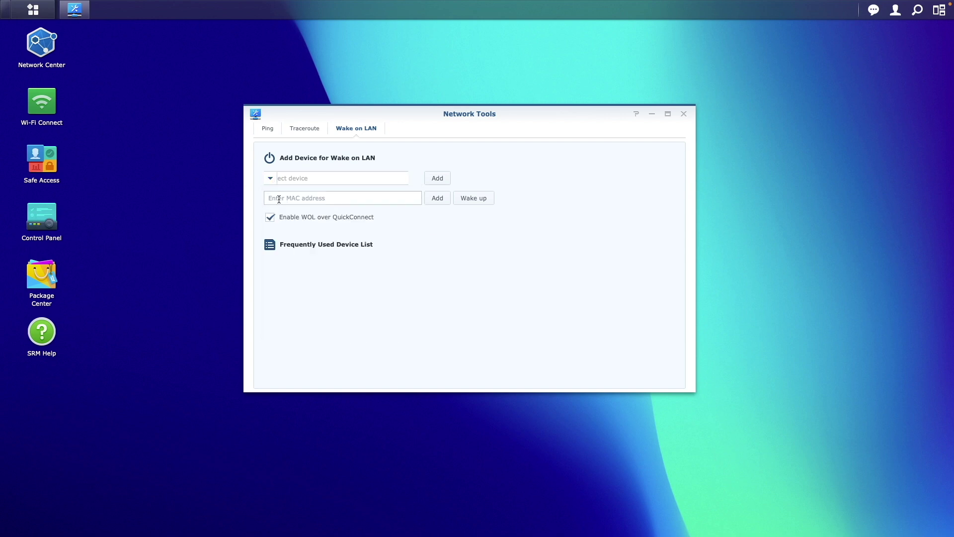
{"action": "left_click", "coordinate": [279, 199]}
{"action": "type", "text": "90-D9-D0-17-EB-EB"}
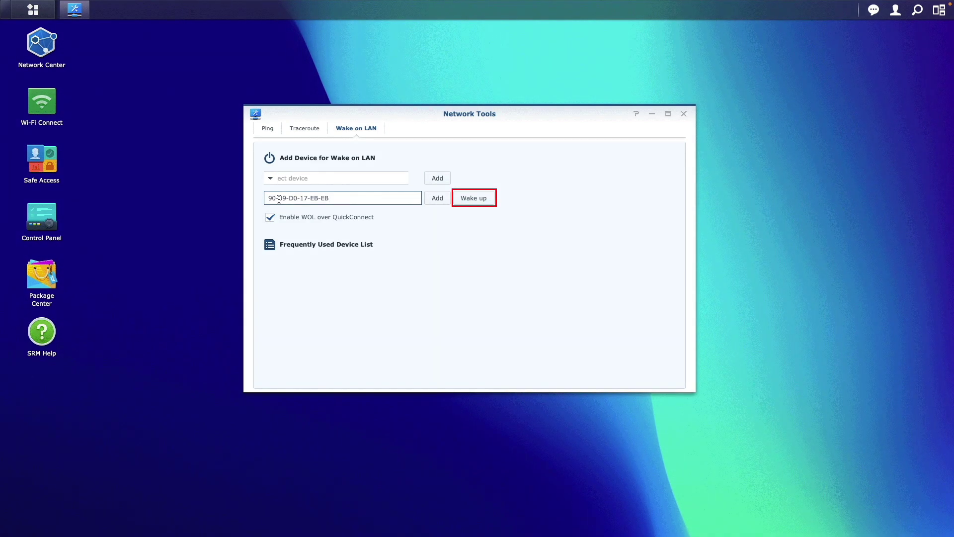
{"action": "left_click", "coordinate": [440, 198]}
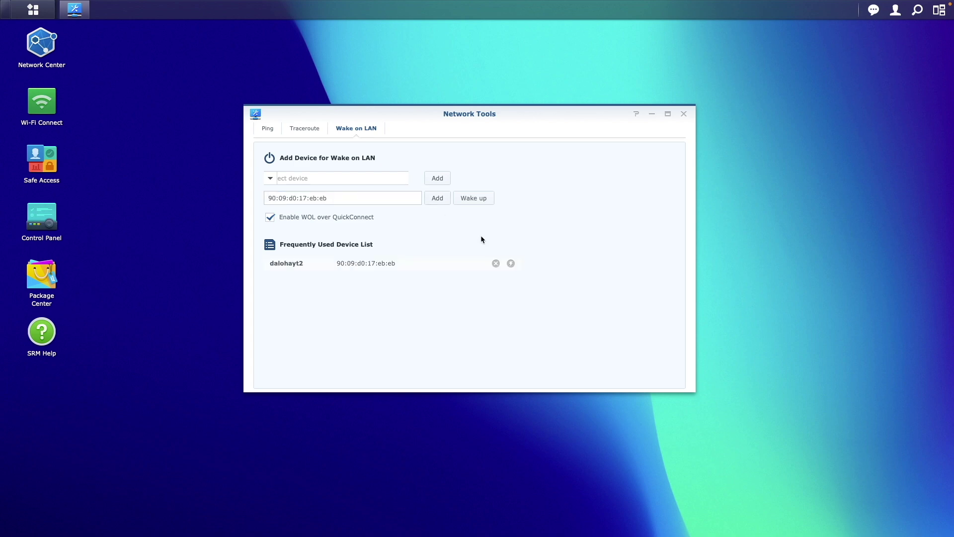
{"action": "left_click", "coordinate": [510, 264]}
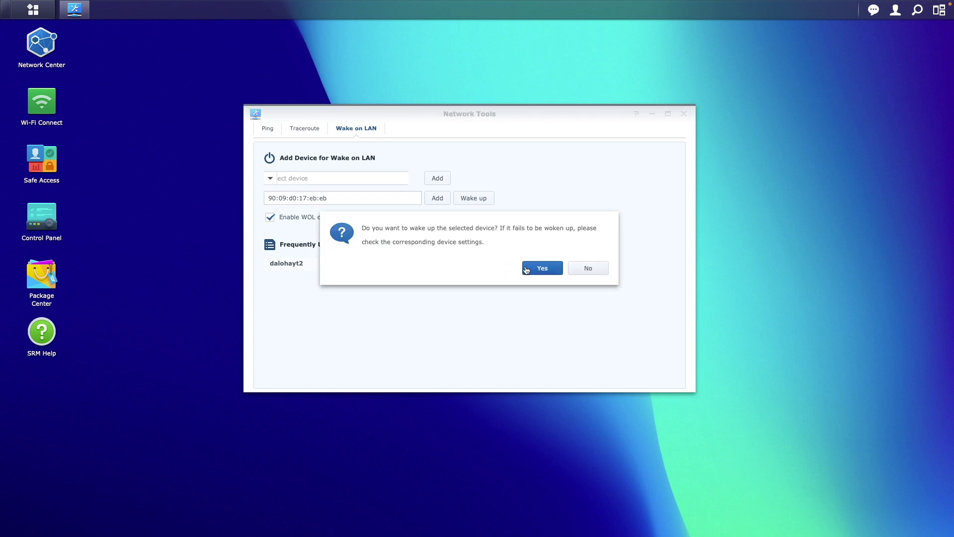
{"action": "left_click", "coordinate": [529, 269]}
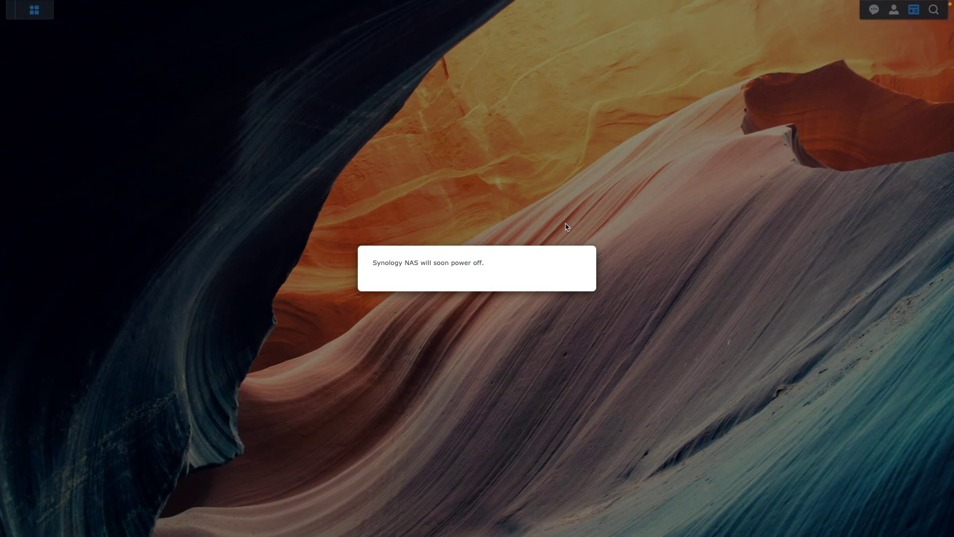
- Reload the DSM page and sign in with the admin username and password
{"action": "mouse_move", "coordinate": [534, 1]}
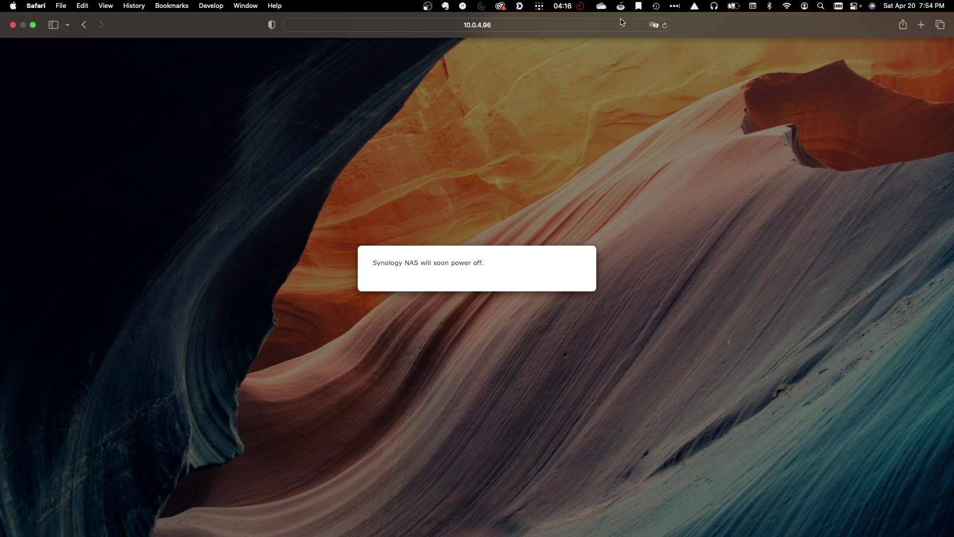
{"action": "left_click", "coordinate": [665, 25]}
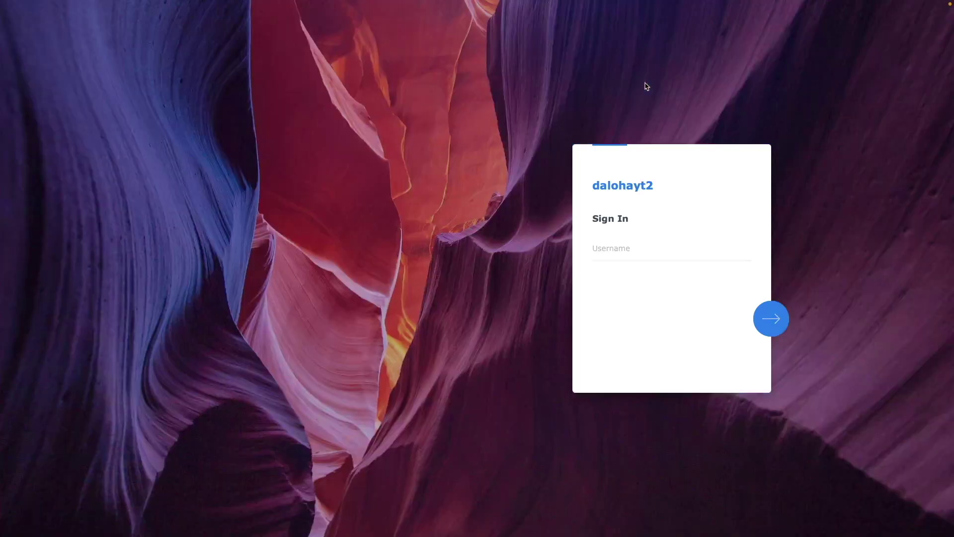
{"action": "left_click", "coordinate": [654, 248]}
{"action": "type", "text": "dsa"}
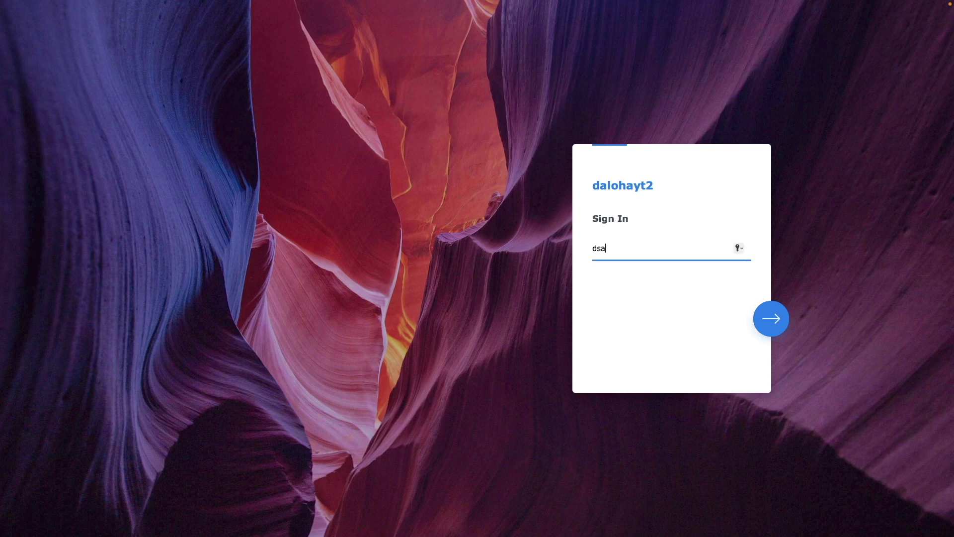
{"action": "type", "text": "dmin"}
{"action": "key", "text": "Return"}
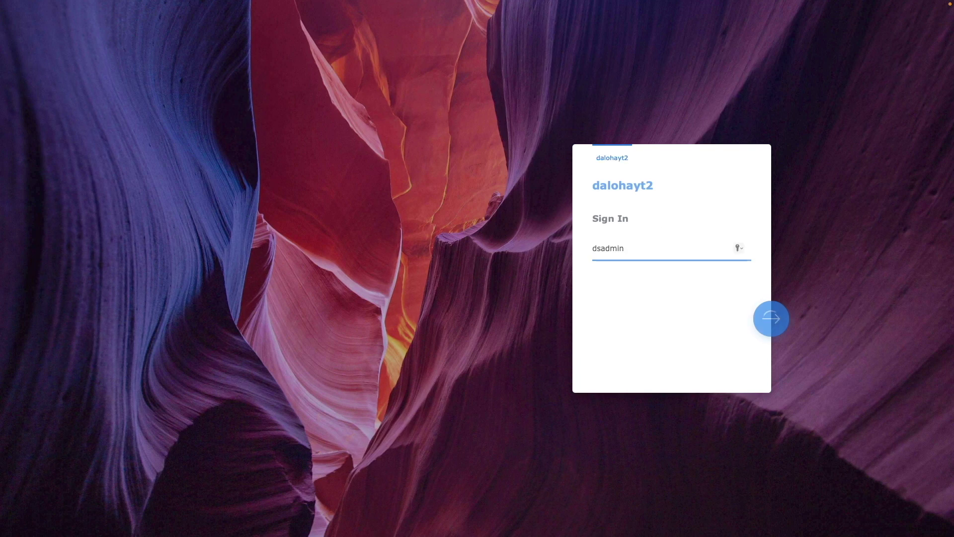
{"action": "type", "text": "•••••••••••"}
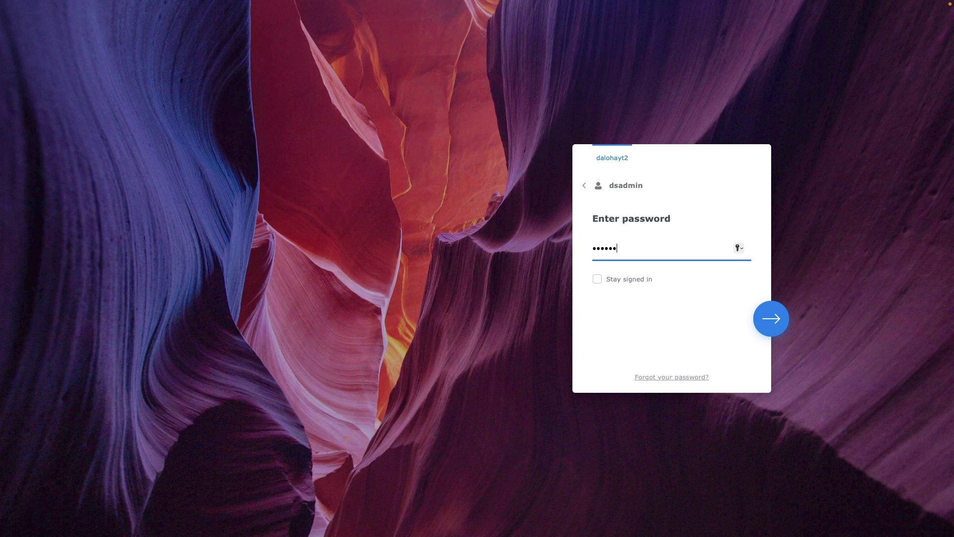
{"action": "type", "text": "•"}
{"action": "key", "text": "Return"}
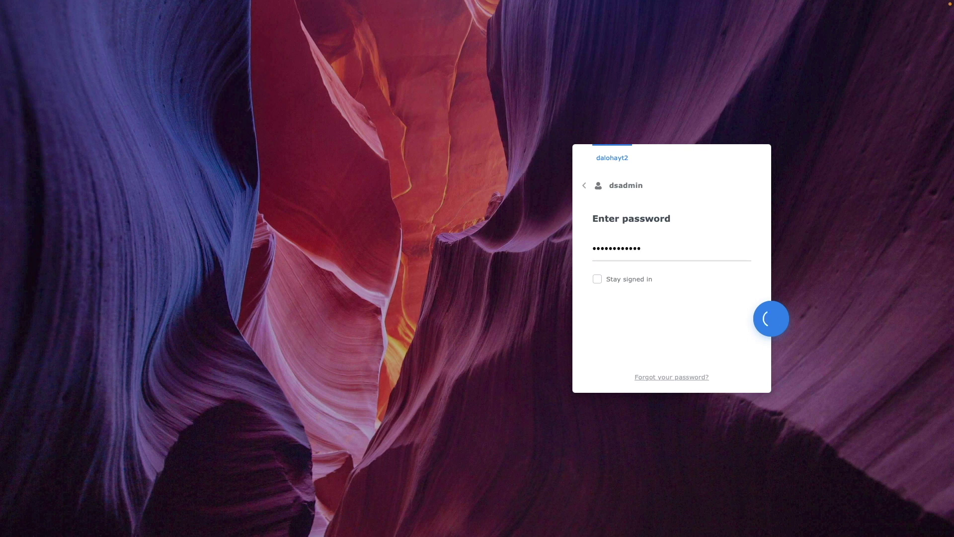